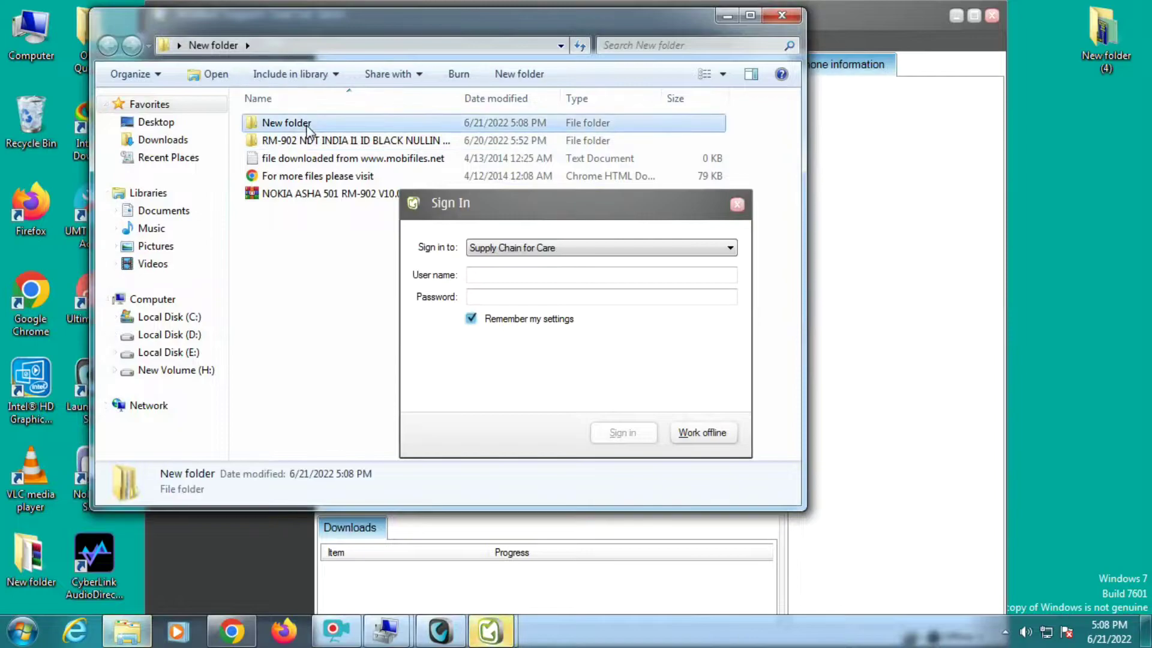
Copy the RM-902 folder from the inner New folder, close that window, and choose to work offline at the sign-in prompt
{"action": "right_click", "coordinate": [282, 122]}
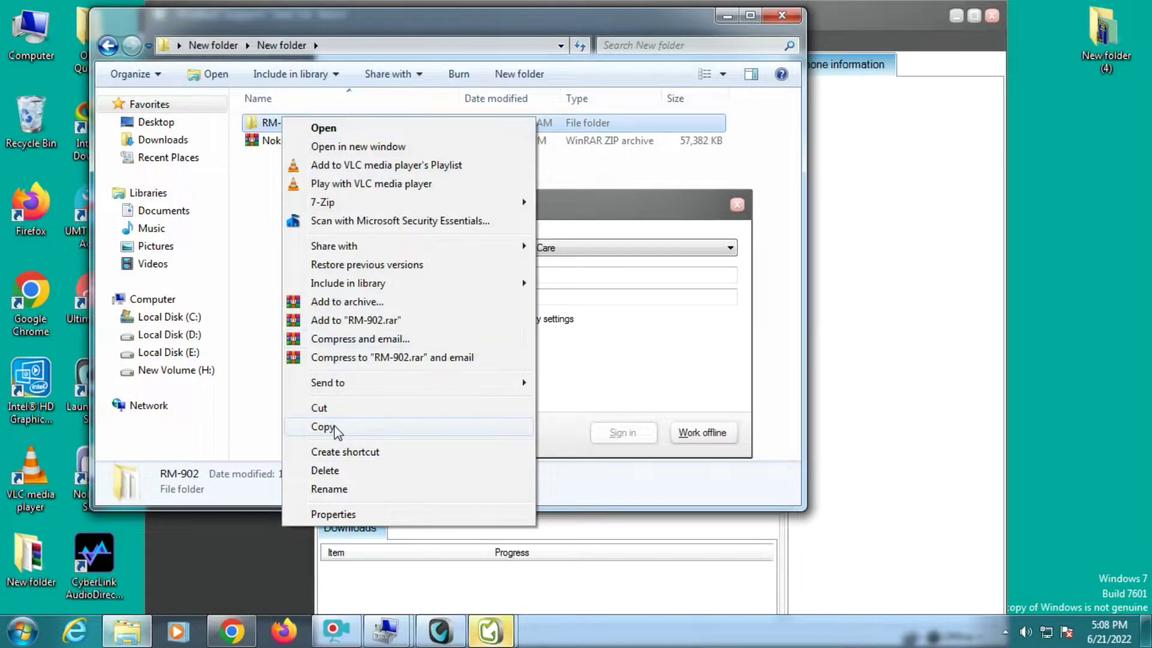
{"action": "left_click", "coordinate": [322, 427]}
{"action": "left_click", "coordinate": [790, 16]}
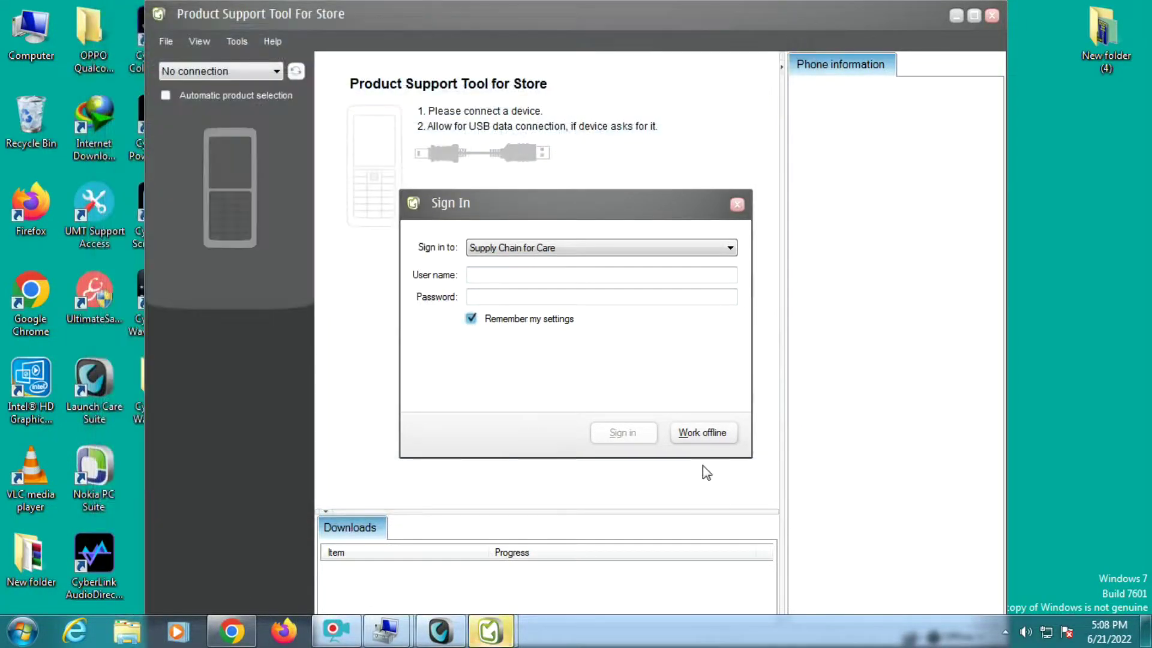
{"action": "left_click", "coordinate": [703, 434]}
Open the folder C:\Program Files\Common Files\Nokia\DataPackage\Products
{"action": "double_click", "coordinate": [8, 37]}
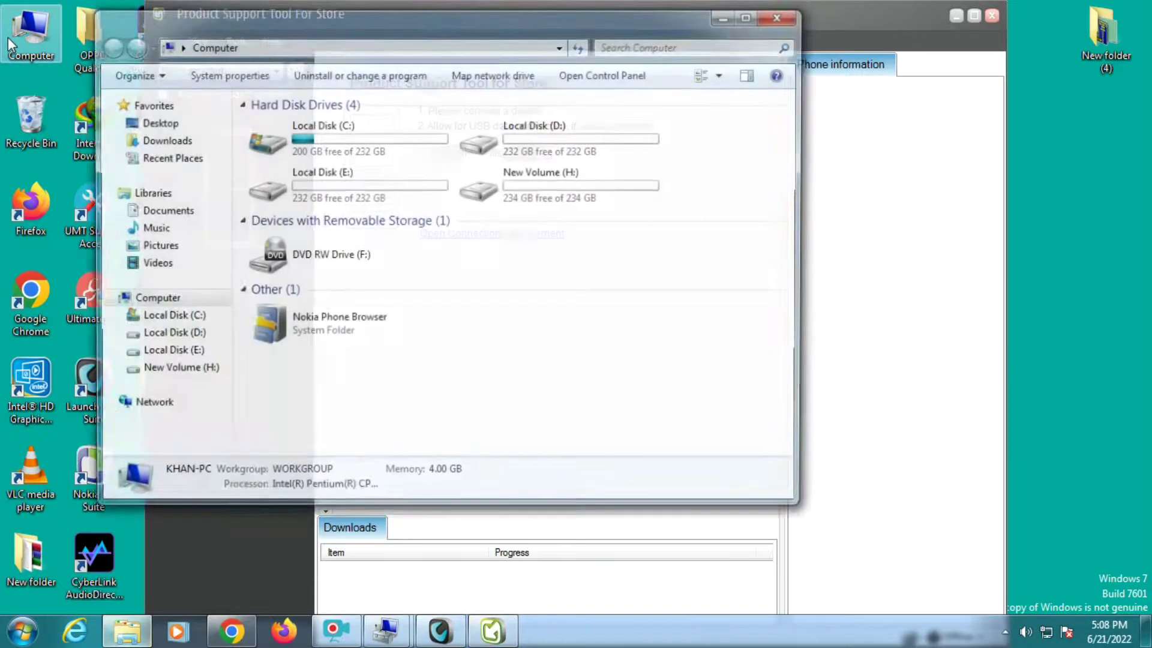
{"action": "double_click", "coordinate": [308, 149]}
{"action": "double_click", "coordinate": [309, 159]}
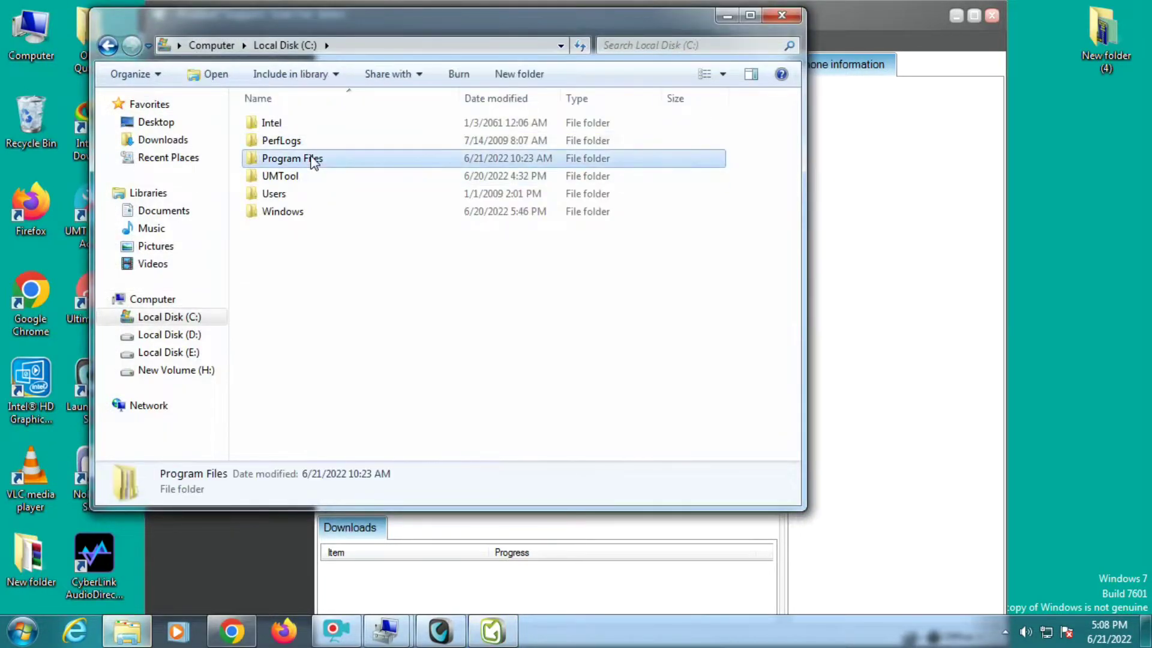
{"action": "double_click", "coordinate": [309, 143]}
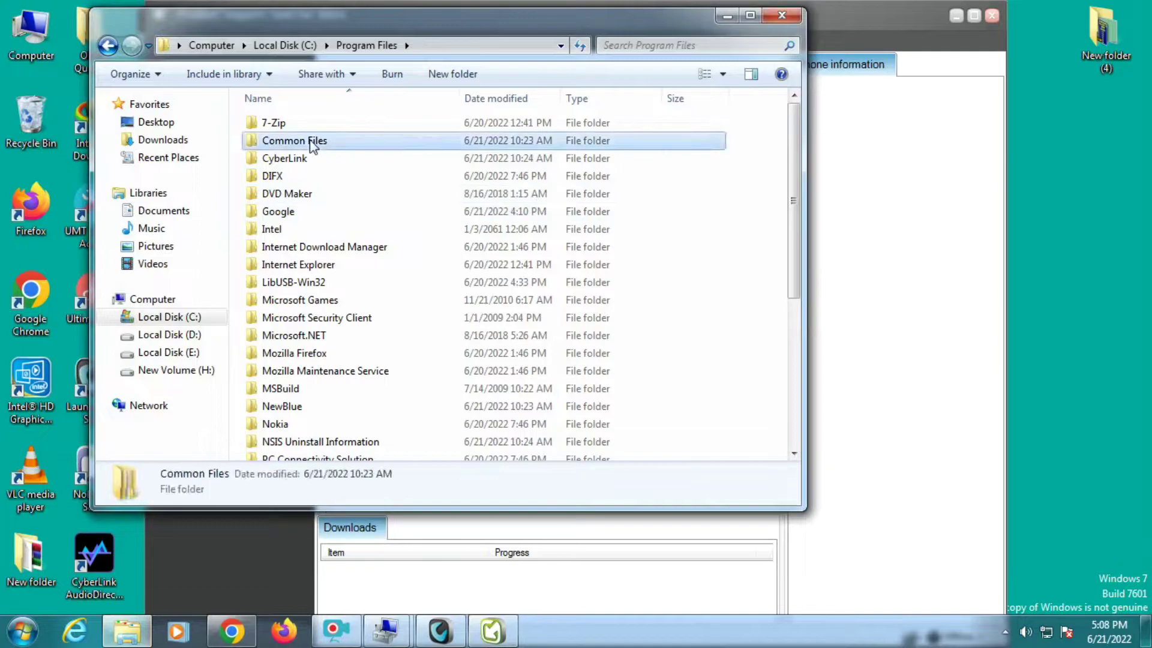
{"action": "double_click", "coordinate": [289, 180]}
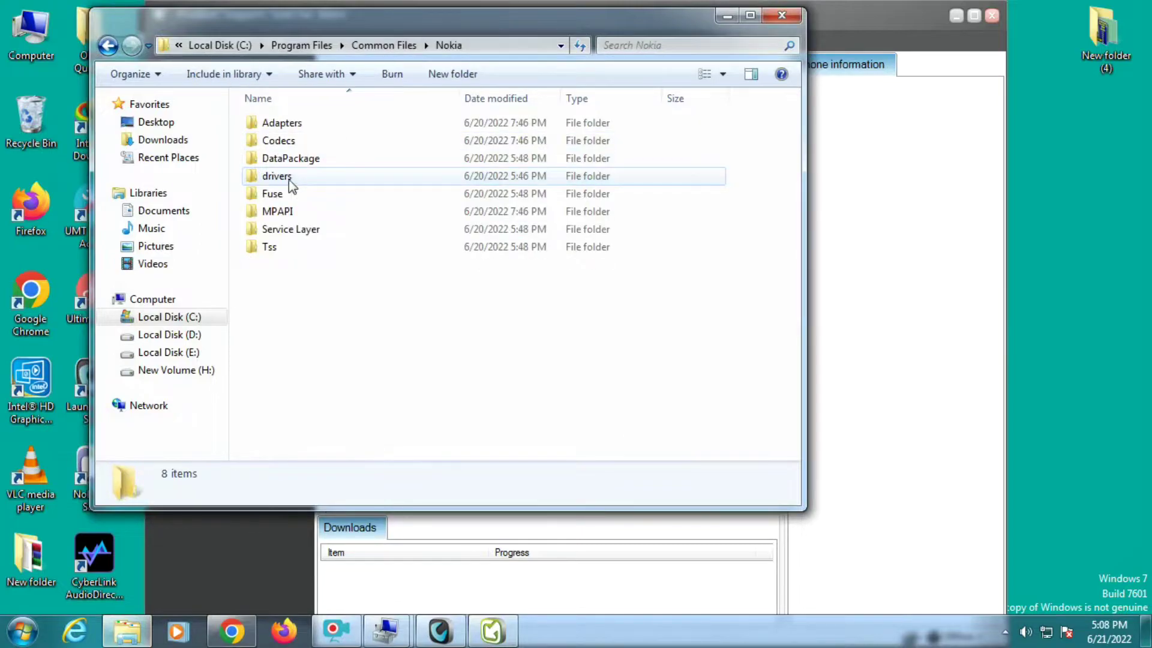
{"action": "double_click", "coordinate": [314, 159]}
{"action": "left_click", "coordinate": [302, 125]}
{"action": "double_click", "coordinate": [302, 125]}
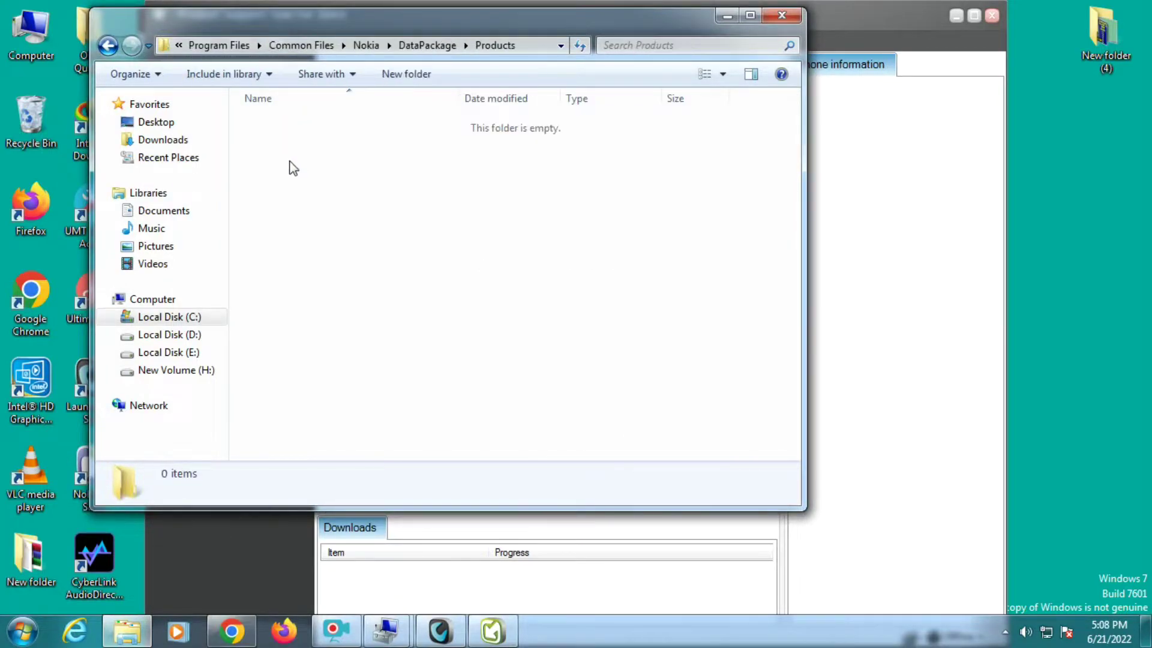
Paste the copied RM-902 folder into Products, granting administrator permission, and close the folder window
{"action": "right_click", "coordinate": [290, 161]}
{"action": "left_click", "coordinate": [344, 277]}
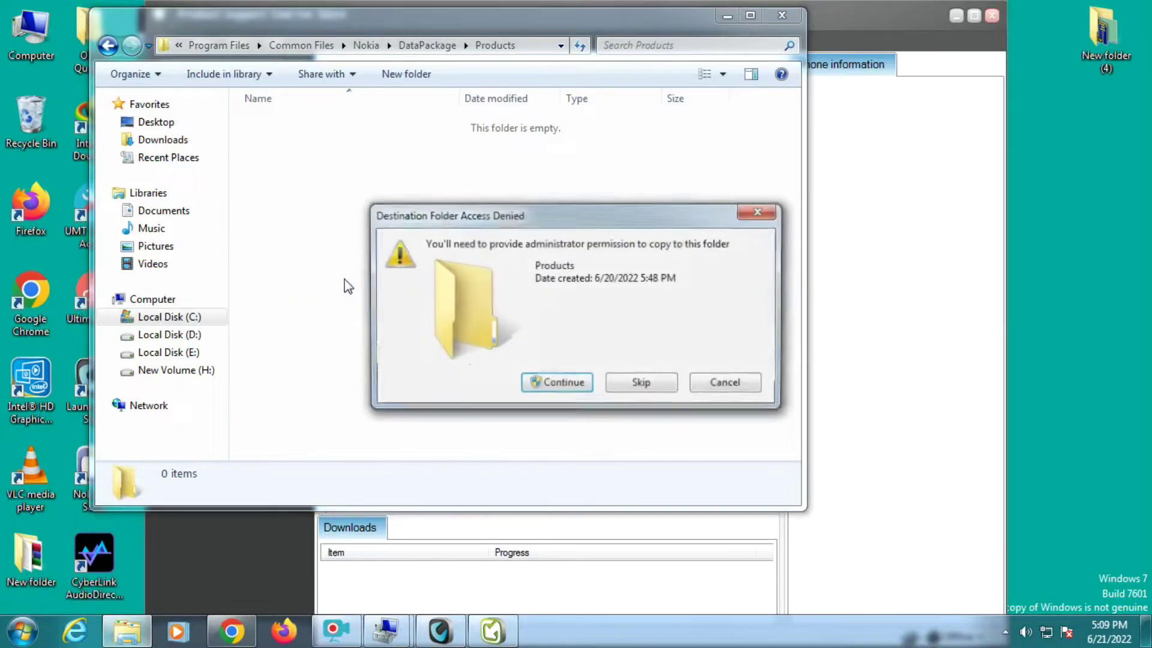
{"action": "left_click", "coordinate": [578, 388]}
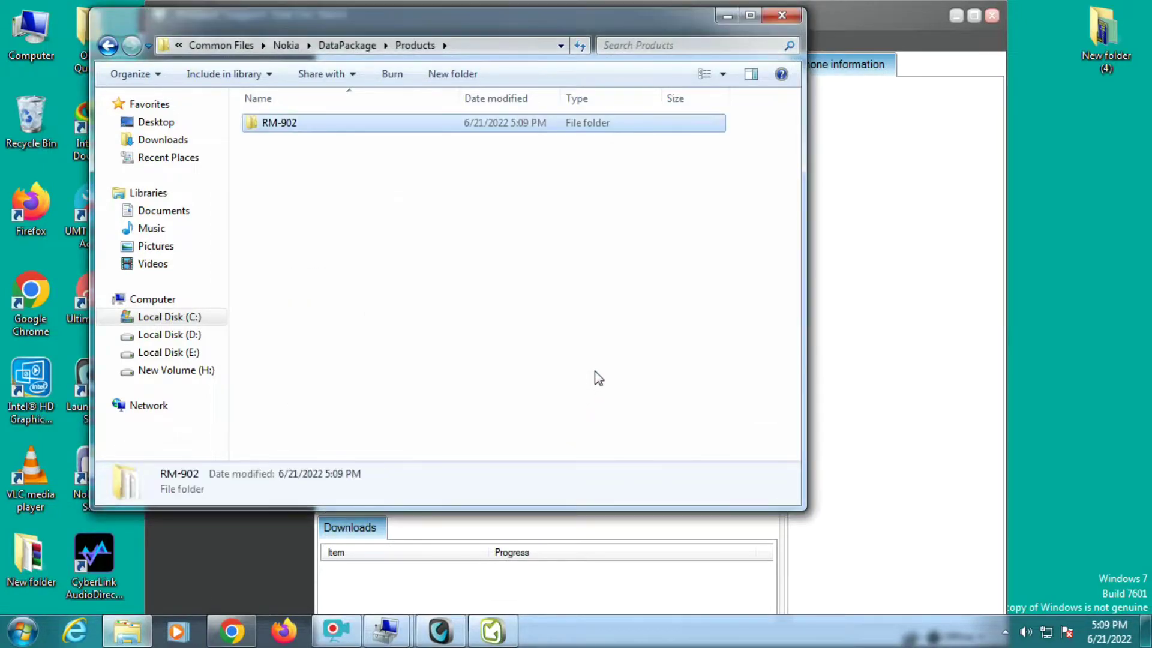
{"action": "left_click", "coordinate": [781, 15]}
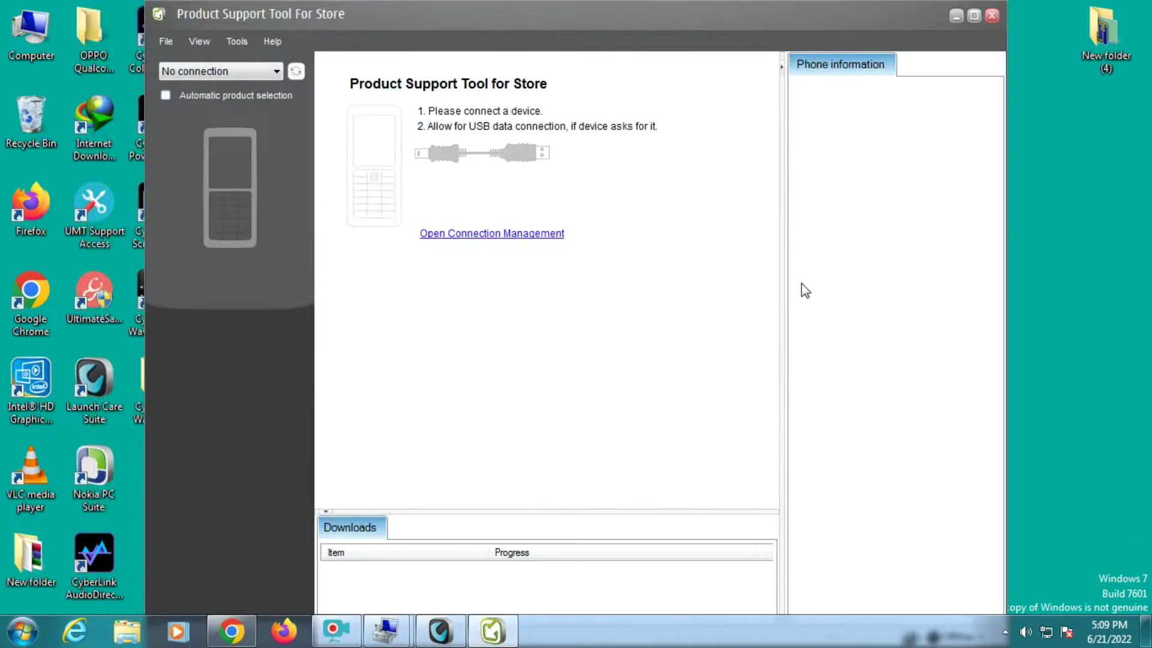
Open the Data package settings in the Product Support Tool preferences
{"action": "left_click", "coordinate": [166, 42]}
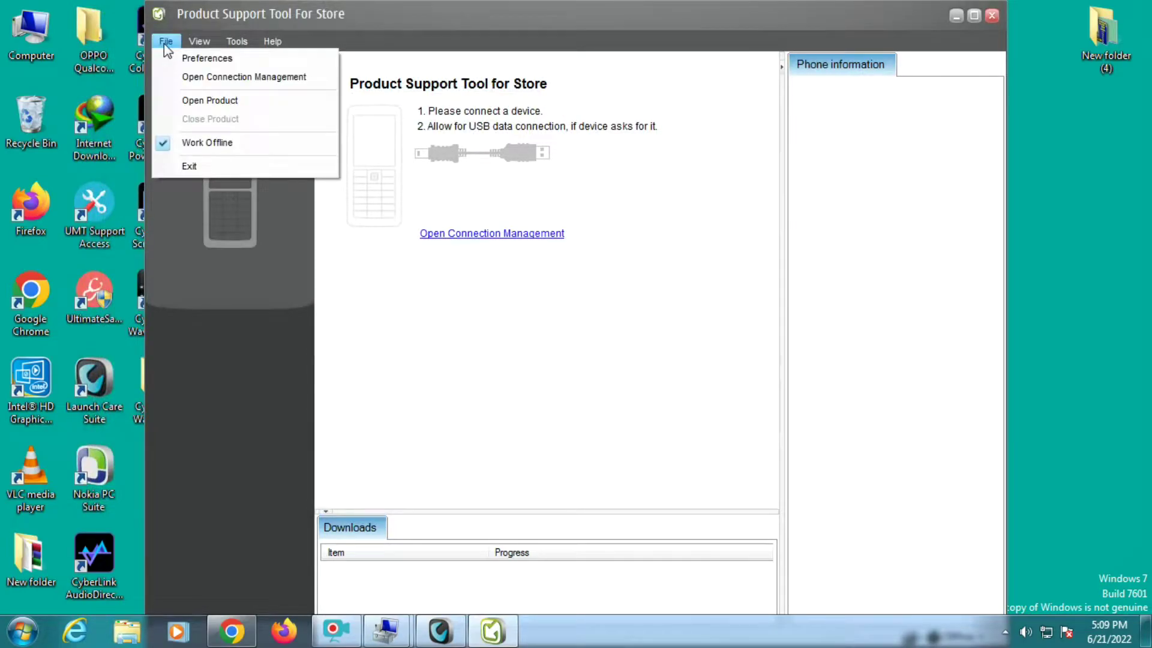
{"action": "left_click", "coordinate": [206, 57]}
{"action": "left_click", "coordinate": [462, 224]}
{"action": "left_click", "coordinate": [463, 227]}
{"action": "left_click", "coordinate": [422, 157]}
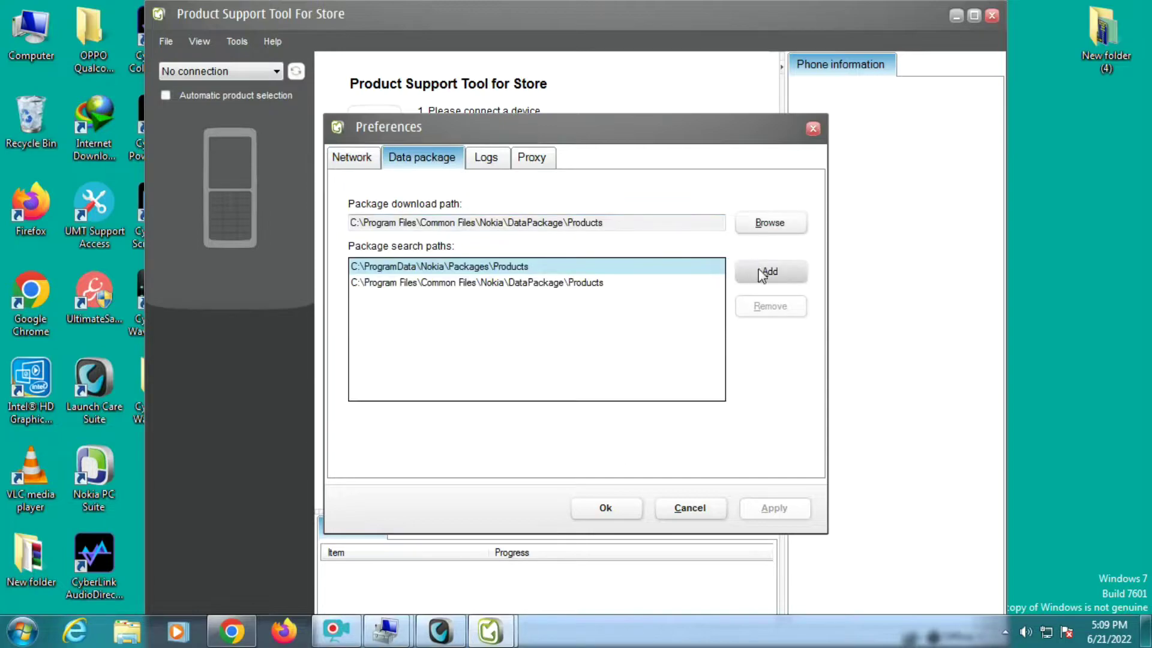
Choose the RM-902 folder under Common Files\Nokia\DataPackage\Products as the package download path and apply the preferences
{"action": "left_click", "coordinate": [787, 231]}
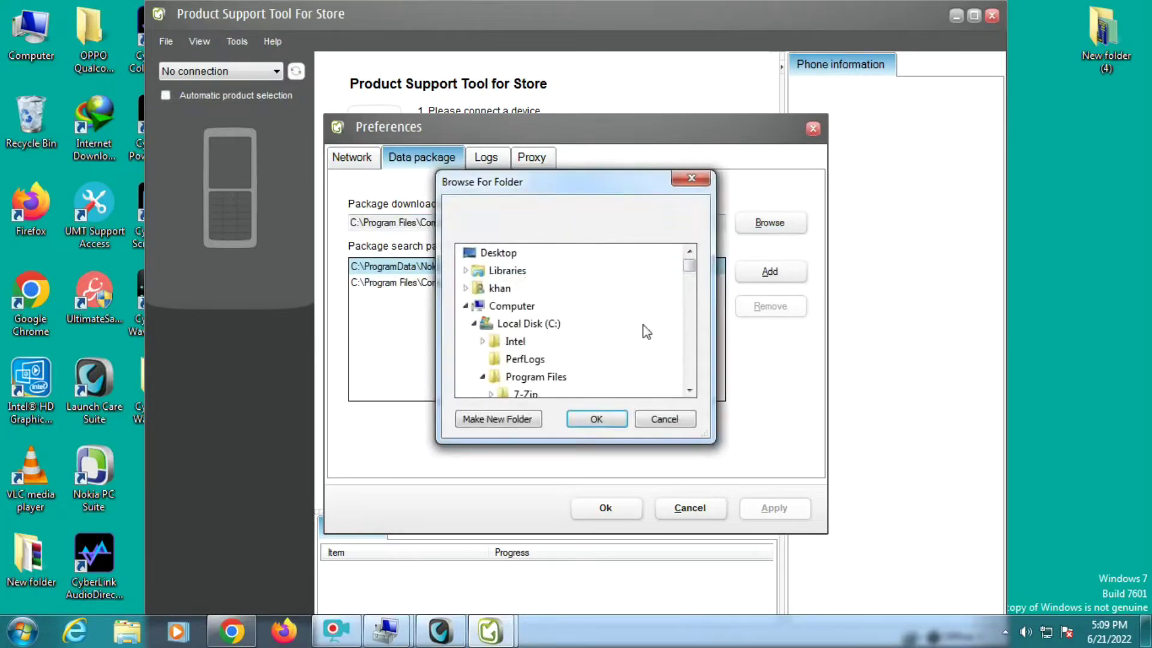
{"action": "left_click", "coordinate": [555, 375]}
{"action": "scroll", "coordinate": [555, 375], "scroll_direction": "down", "scroll_amount": 1}
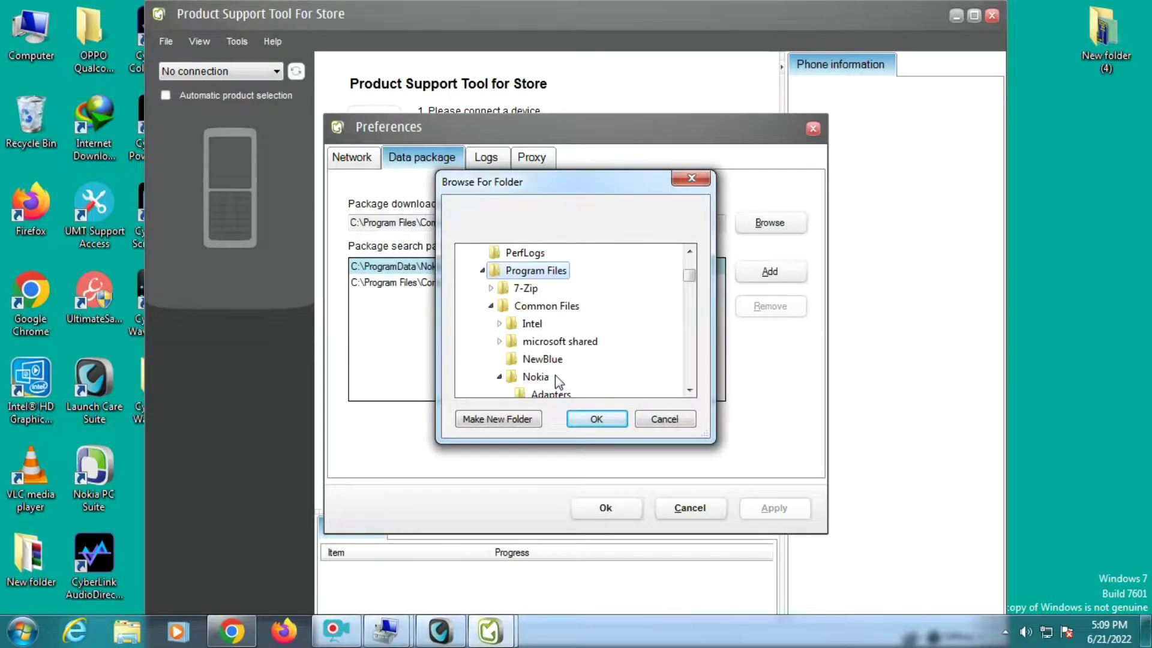
{"action": "left_click", "coordinate": [579, 307]}
{"action": "scroll", "coordinate": [591, 319], "scroll_direction": "down", "scroll_amount": 1}
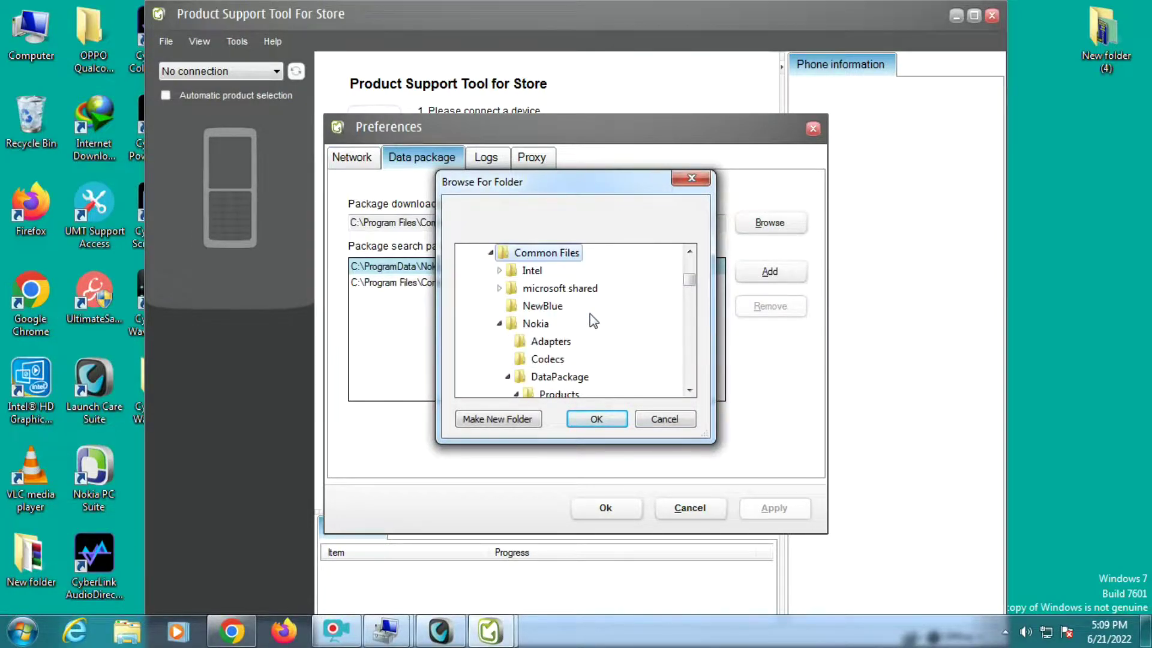
{"action": "left_click", "coordinate": [536, 324]}
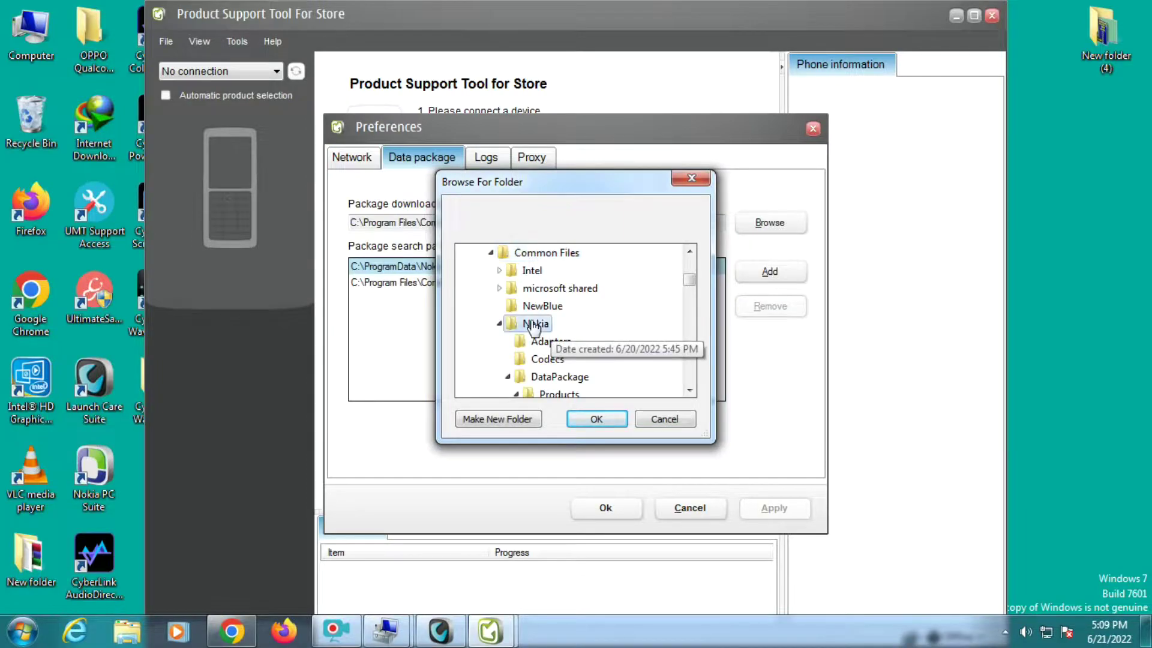
{"action": "scroll", "coordinate": [599, 343], "scroll_direction": "down", "scroll_amount": 1}
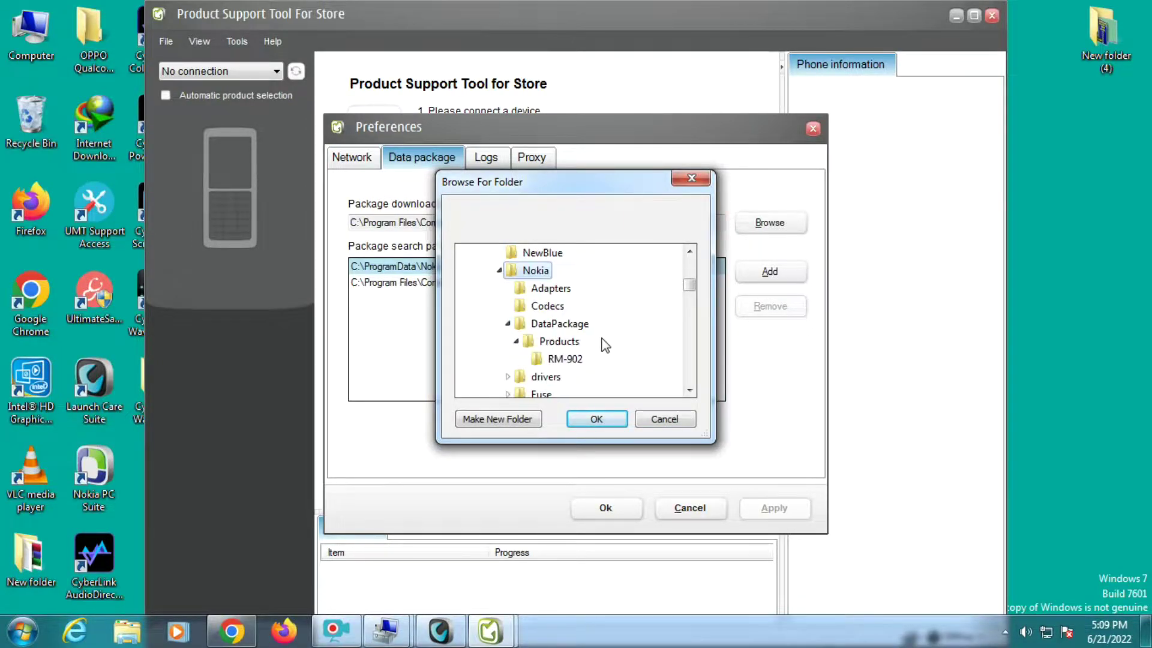
{"action": "left_click", "coordinate": [568, 343]}
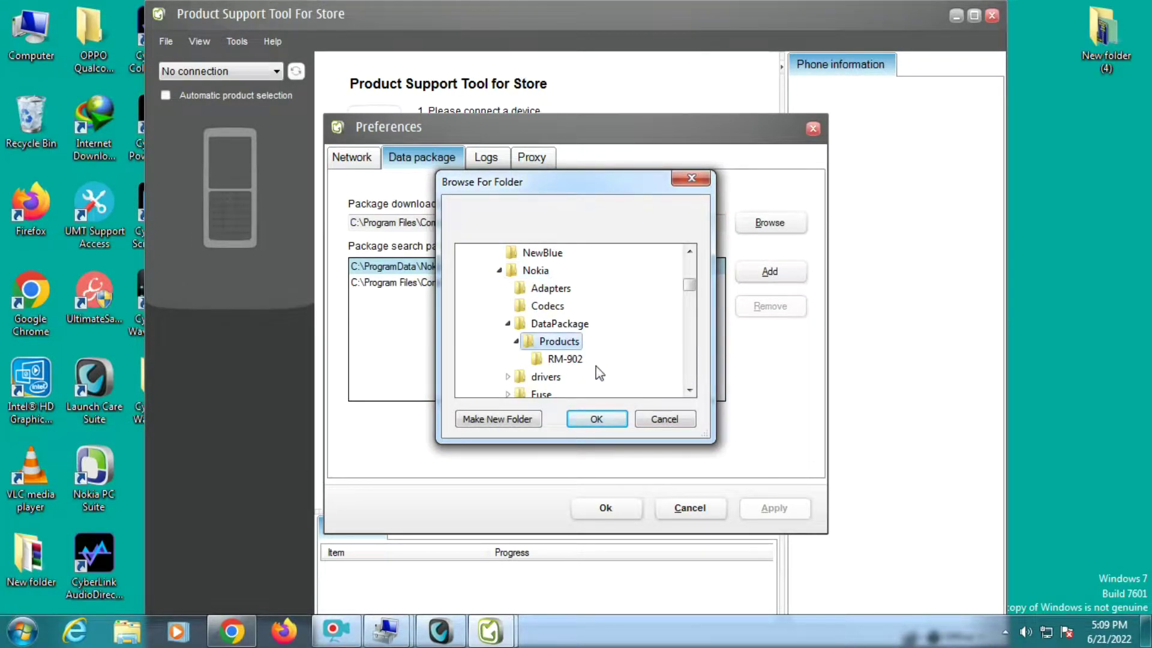
{"action": "left_click", "coordinate": [570, 361]}
{"action": "scroll", "coordinate": [623, 387], "scroll_direction": "down", "scroll_amount": 1}
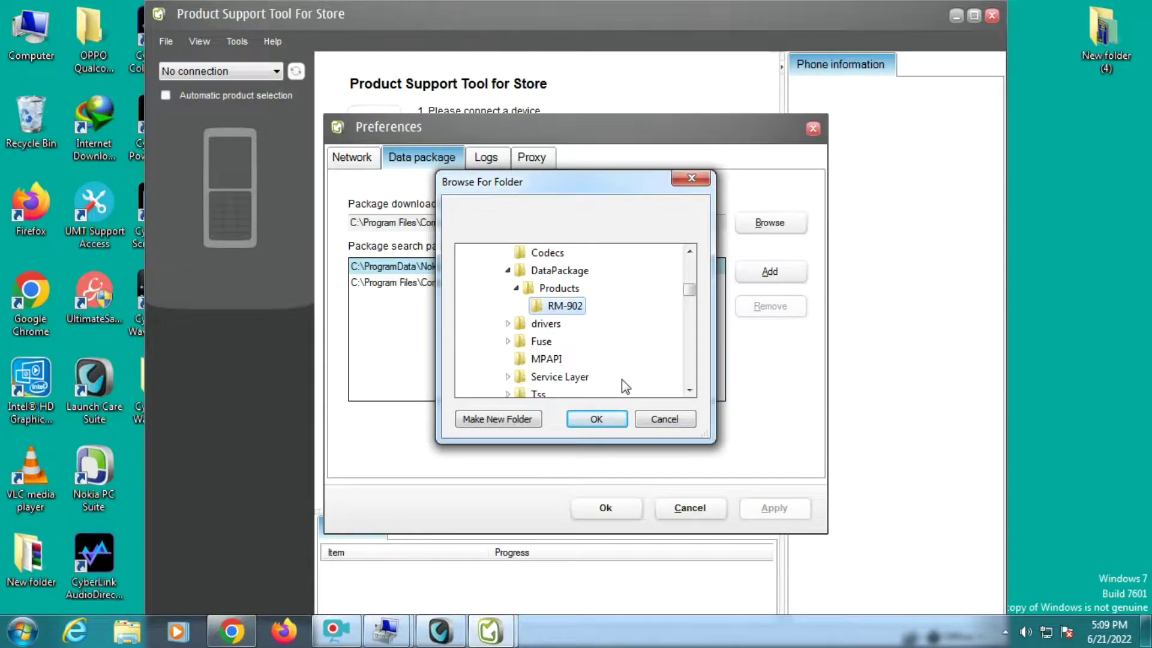
{"action": "left_click", "coordinate": [598, 418]}
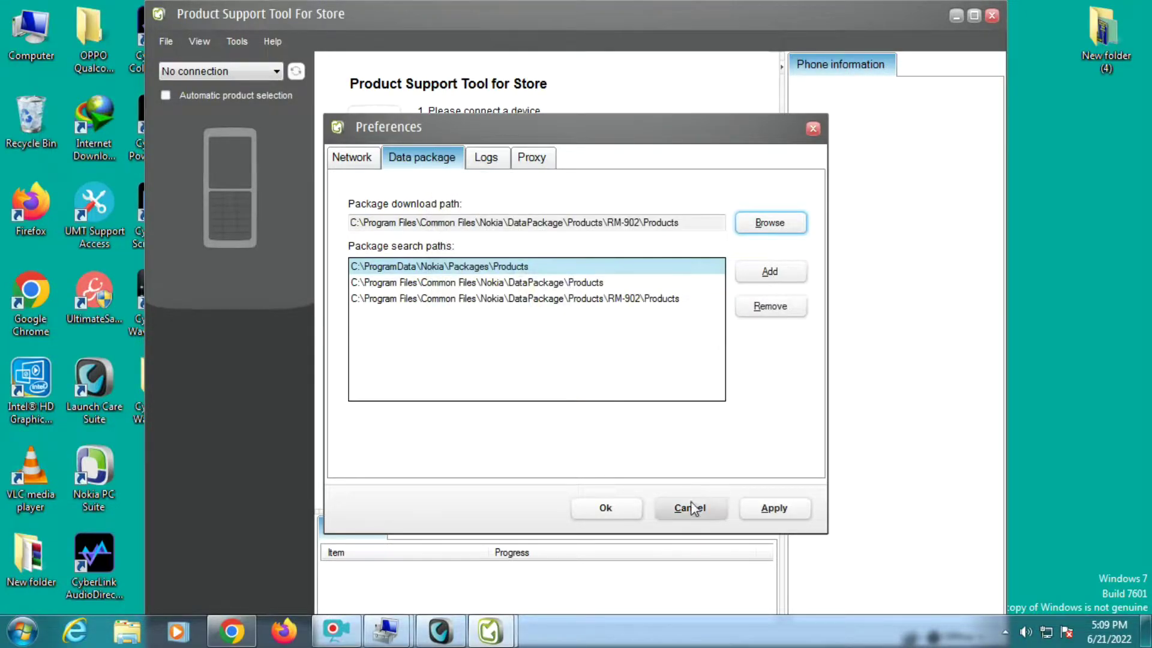
{"action": "left_click", "coordinate": [783, 501]}
{"action": "left_click", "coordinate": [604, 508]}
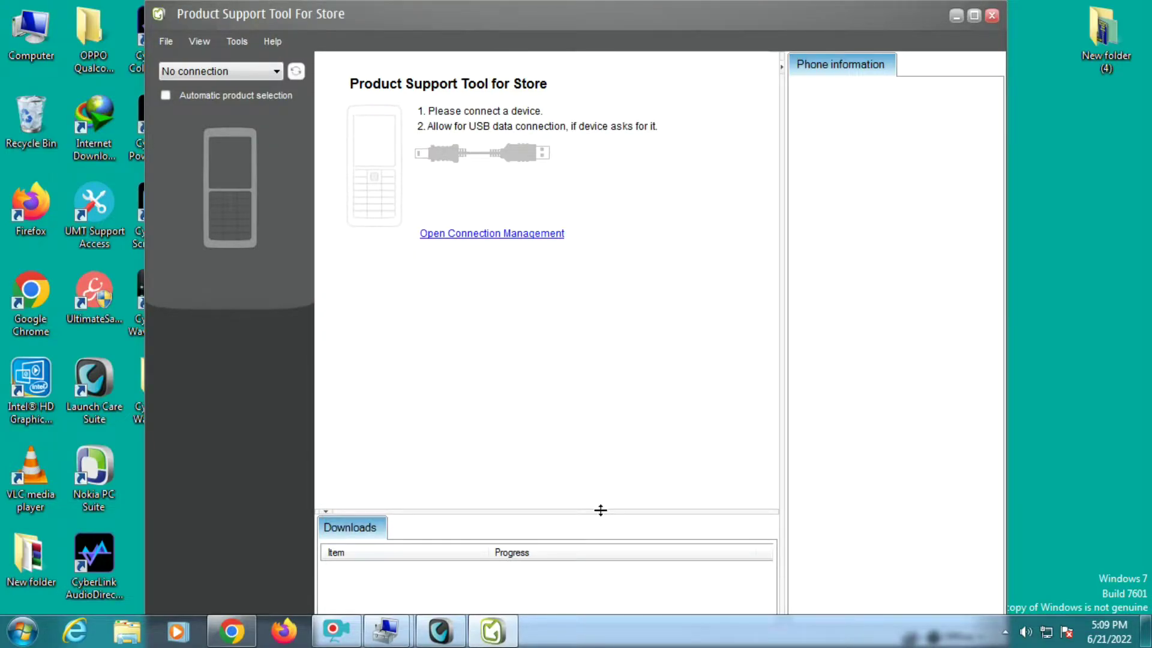
Filter the product list by 902 and open the product RM-902 (Nokia Asha 501)
{"action": "left_click", "coordinate": [171, 42]}
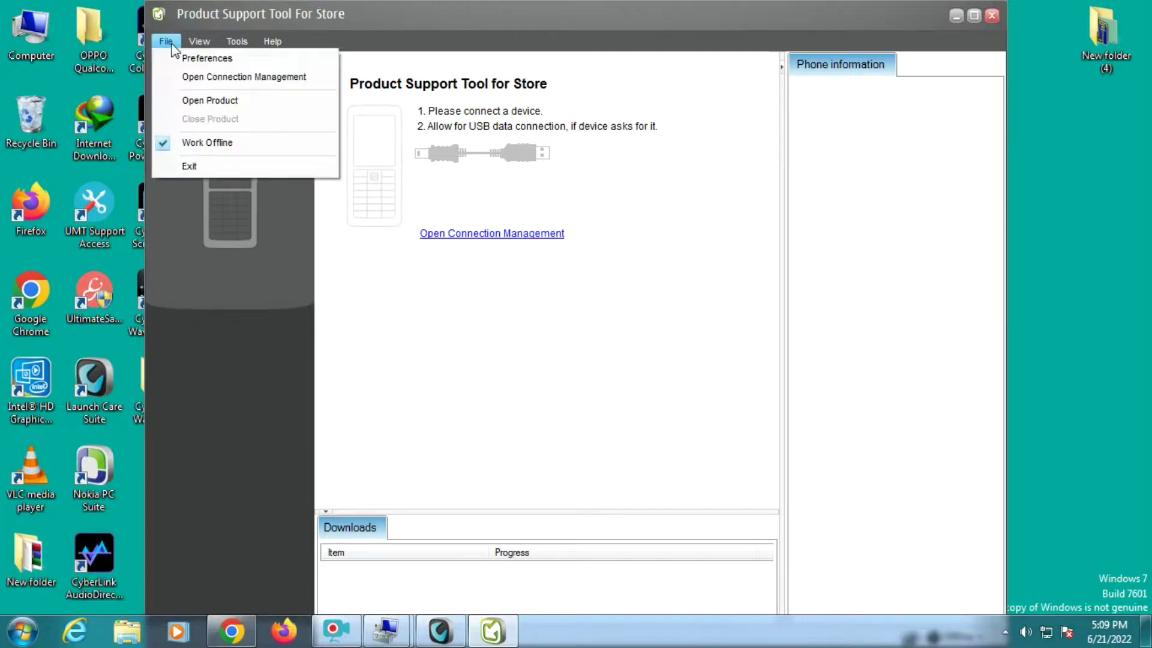
{"action": "left_click", "coordinate": [219, 100]}
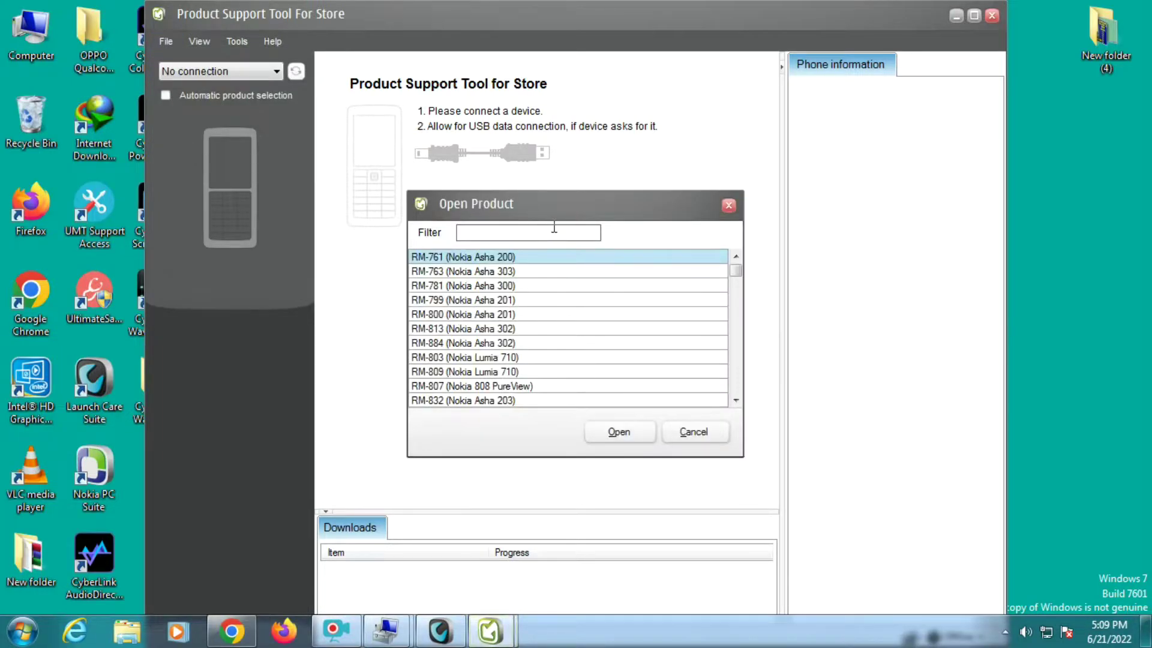
{"action": "type", "text": "902"}
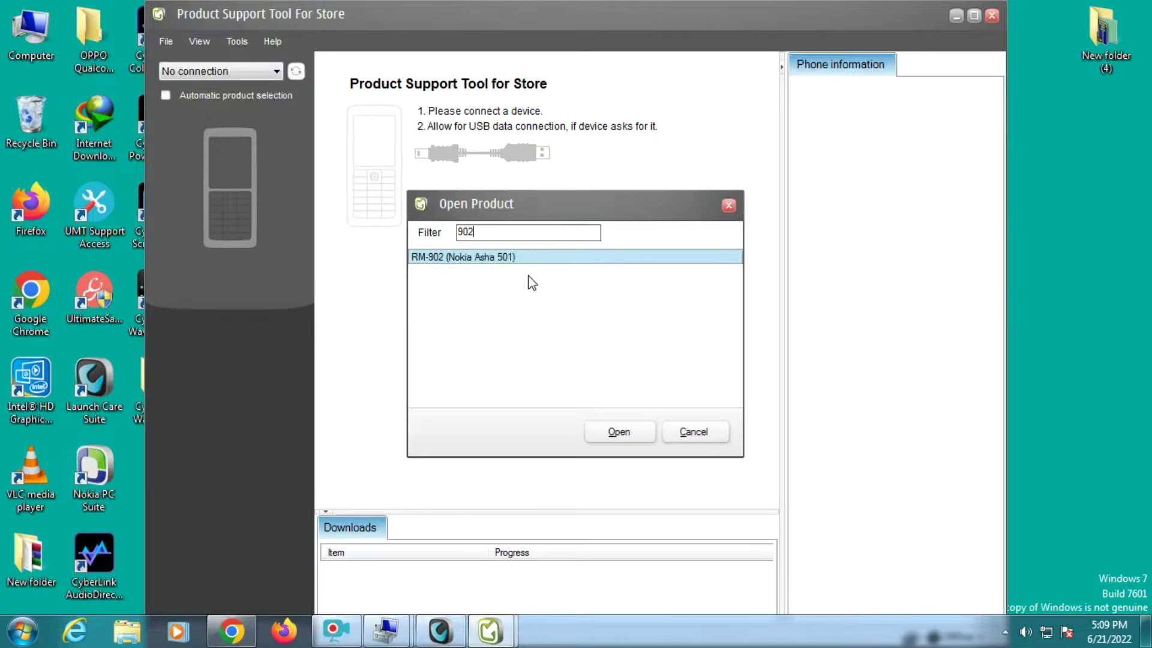
{"action": "left_click", "coordinate": [618, 431]}
Start the Recovery programming of the phone with the 059T2Q4 data package and retry the device connection
{"action": "left_click", "coordinate": [258, 583]}
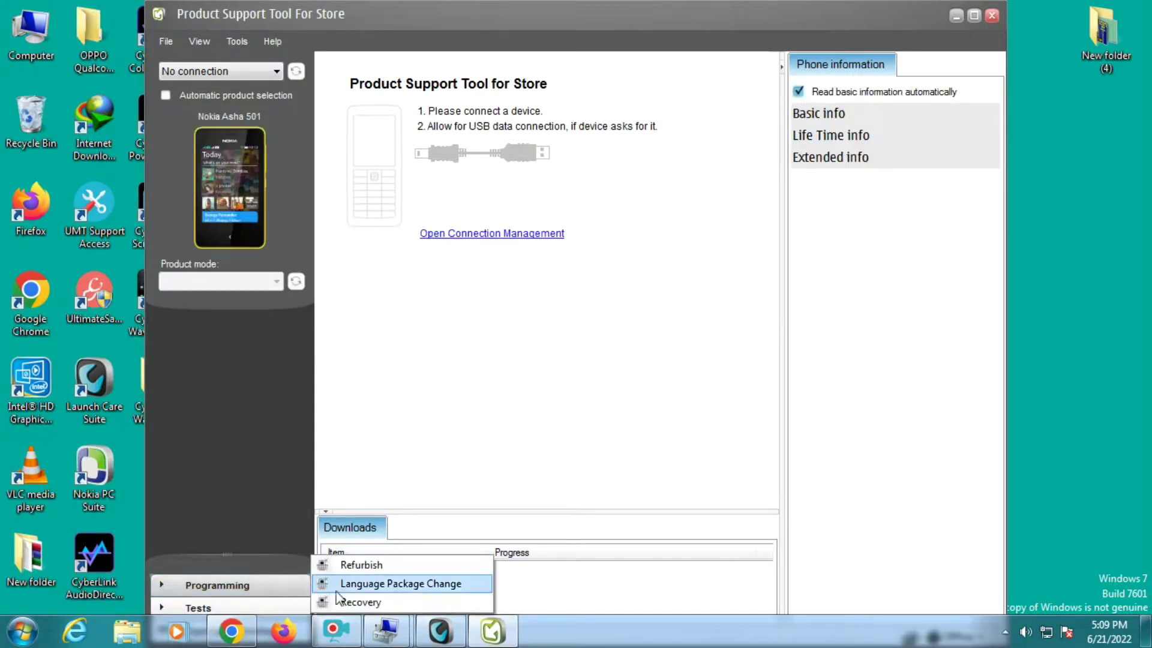
{"action": "left_click", "coordinate": [374, 602]}
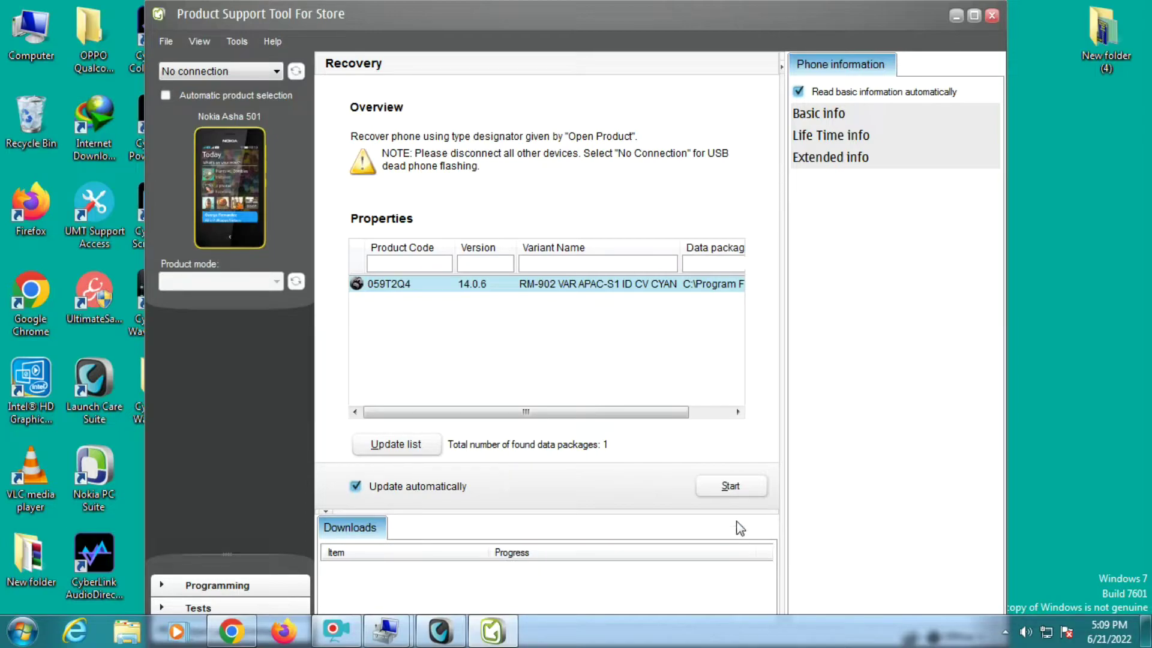
{"action": "left_click", "coordinate": [730, 486]}
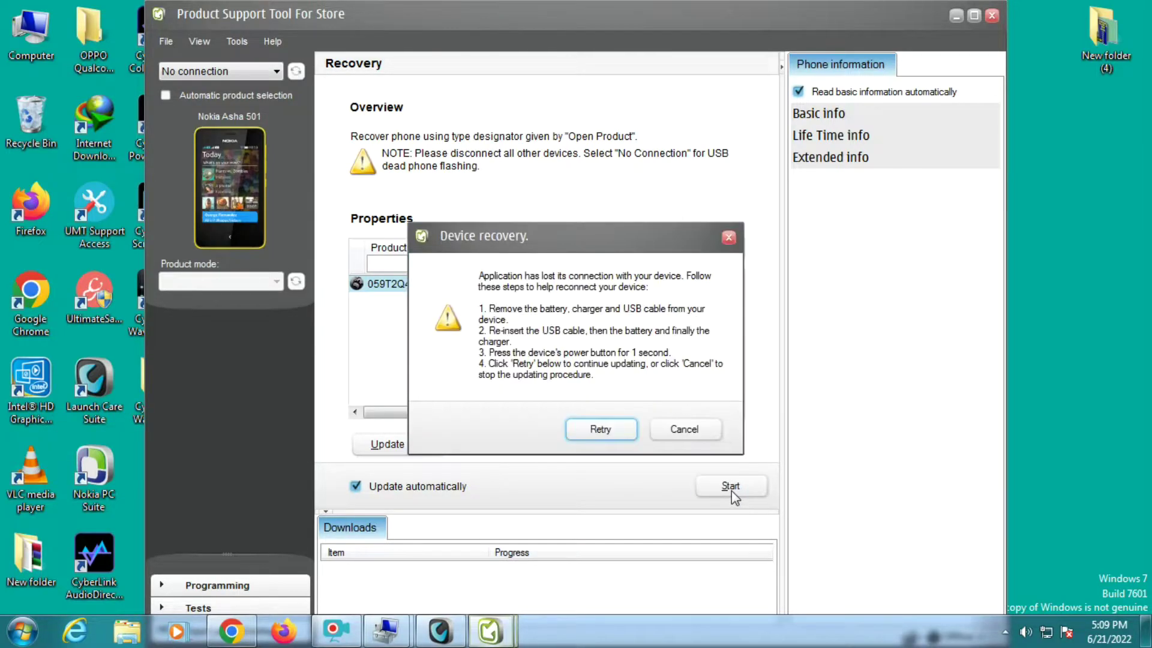
{"action": "left_click", "coordinate": [613, 430]}
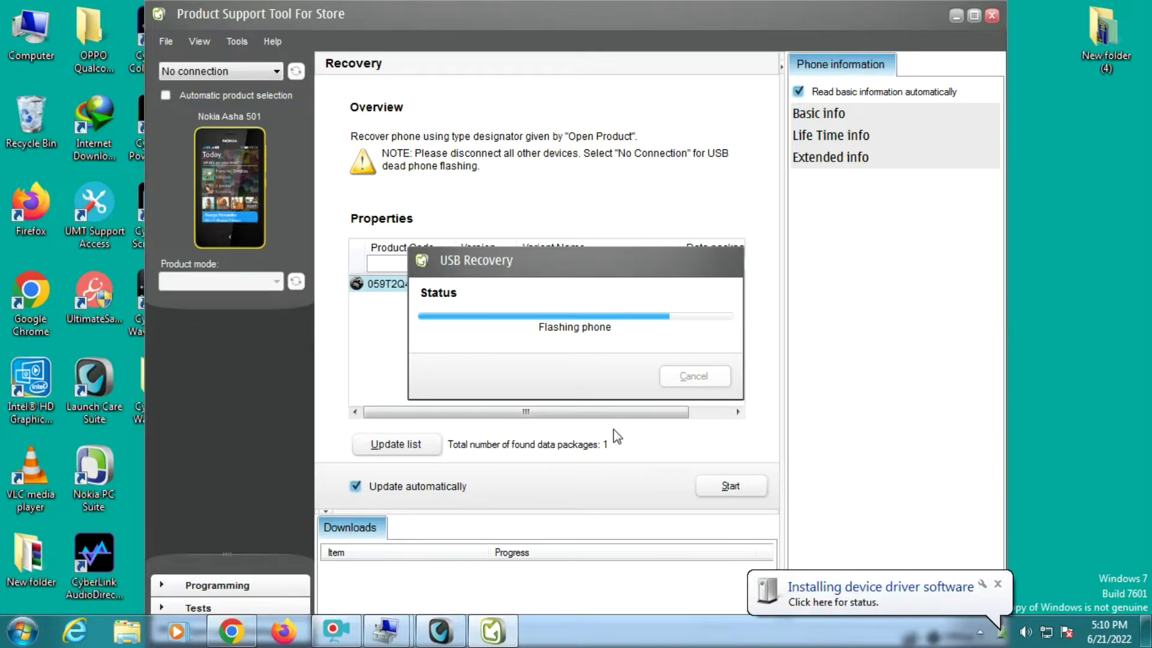
View the device driver installation status and move its window clear of the USB Recovery progress
{"action": "left_click", "coordinate": [900, 594]}
{"action": "left_click_drag", "start_coordinate": [620, 206], "coordinate": [924, 71]}
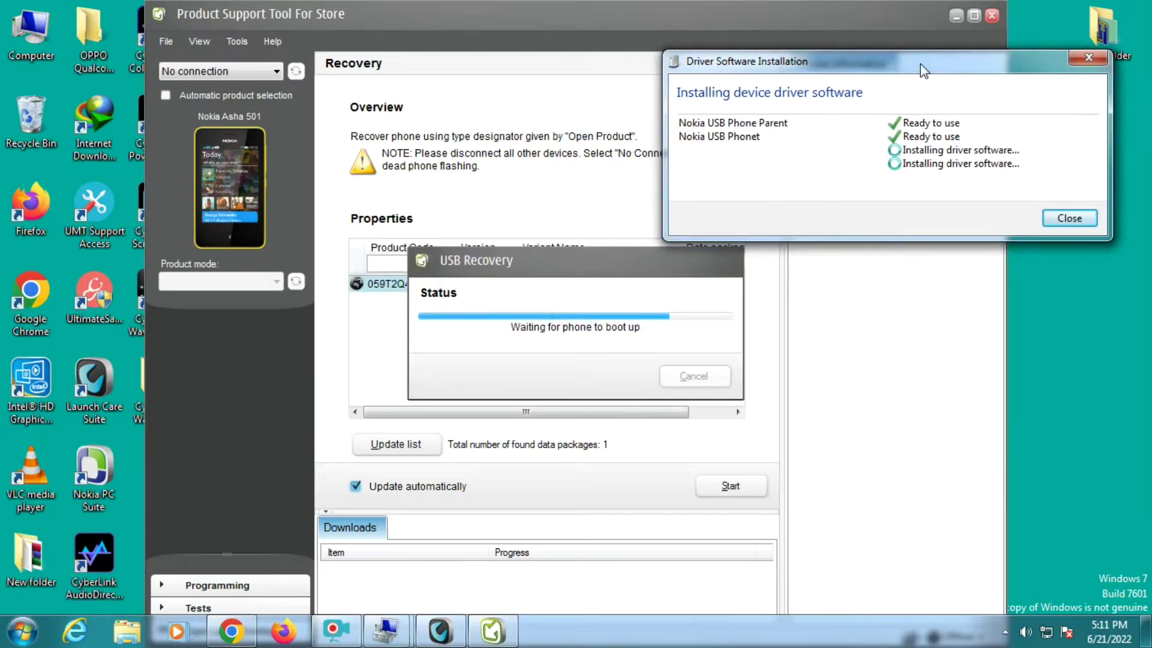